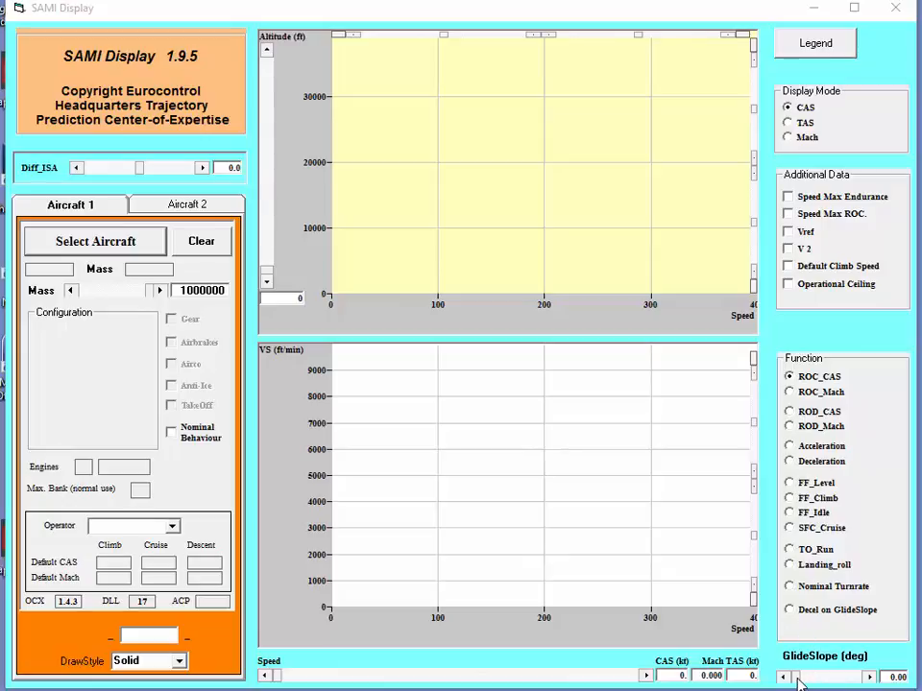
Set the glide slope to 3.09 degrees and choose the GAME model for Aircraft 1
left_click_drag(796, 681, 819, 681)
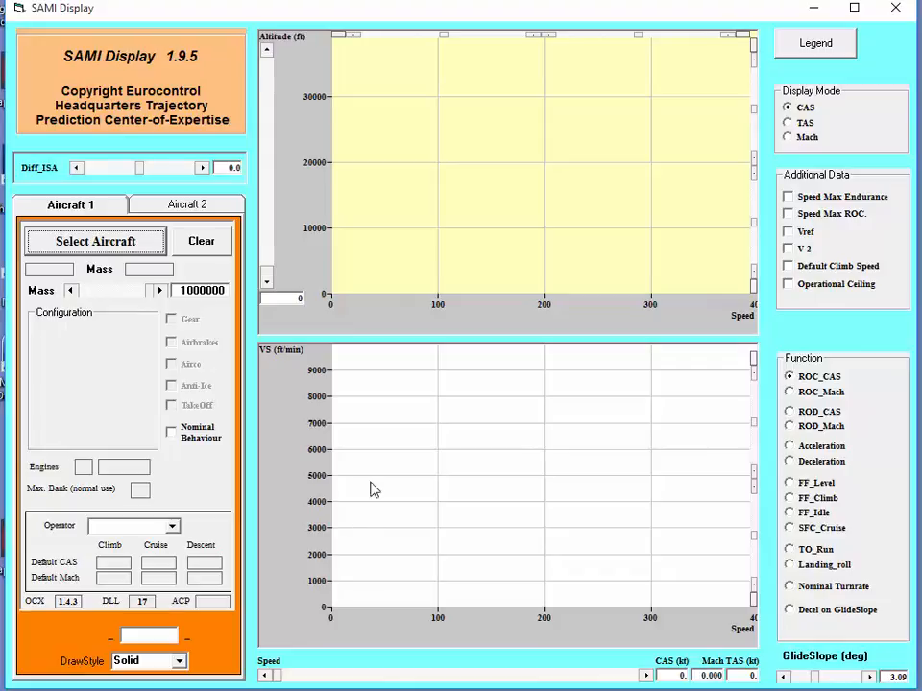
left_click(125, 243)
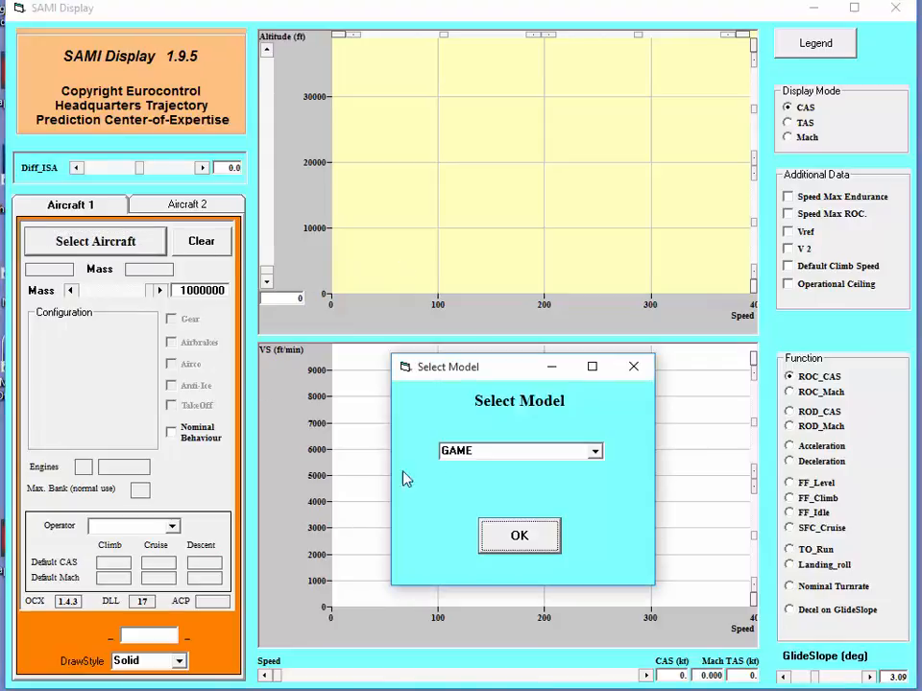
left_click(596, 451)
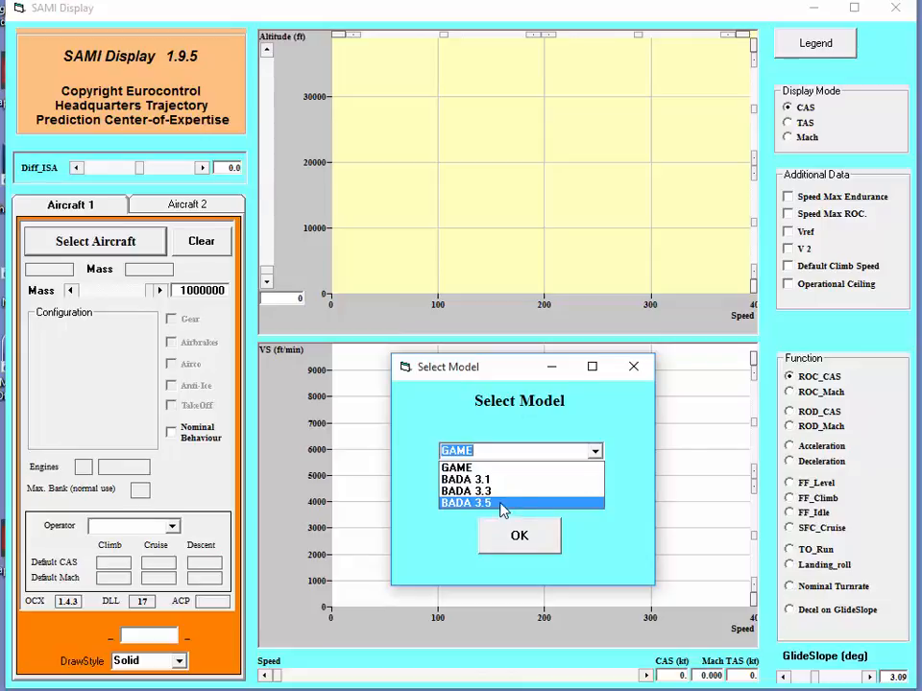
left_click(471, 454)
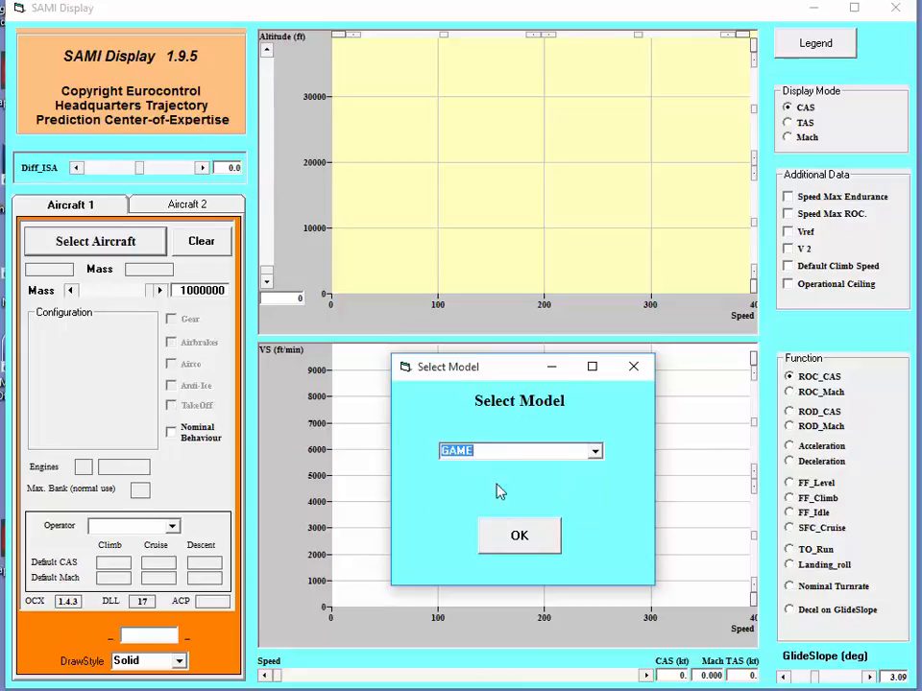
left_click(520, 540)
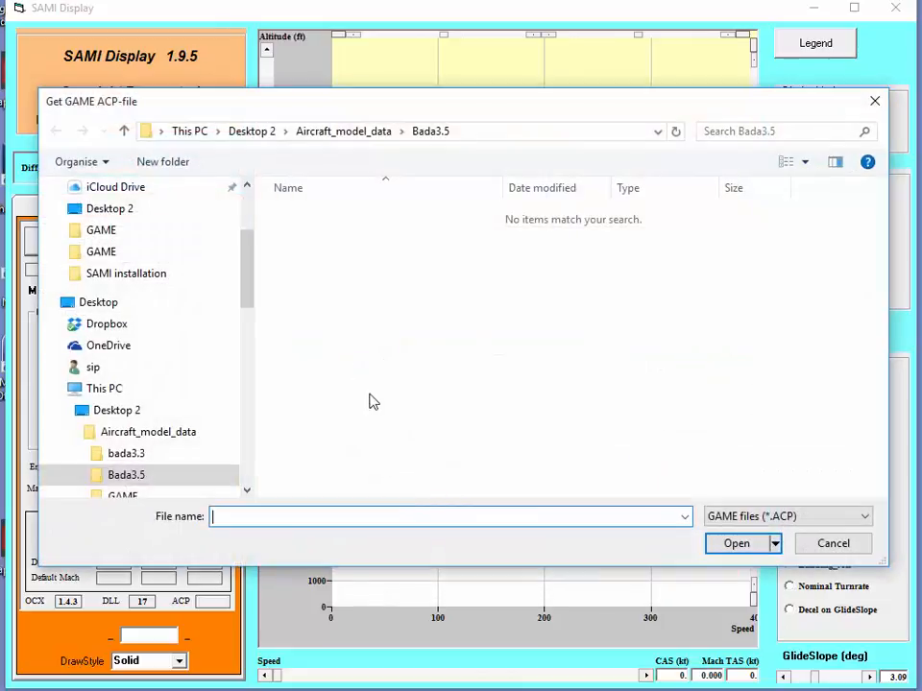
Load A321.ACP and its preference file A321.AOP from the GAME folder in Aircraft_model_data for Aircraft 1
left_click(353, 130)
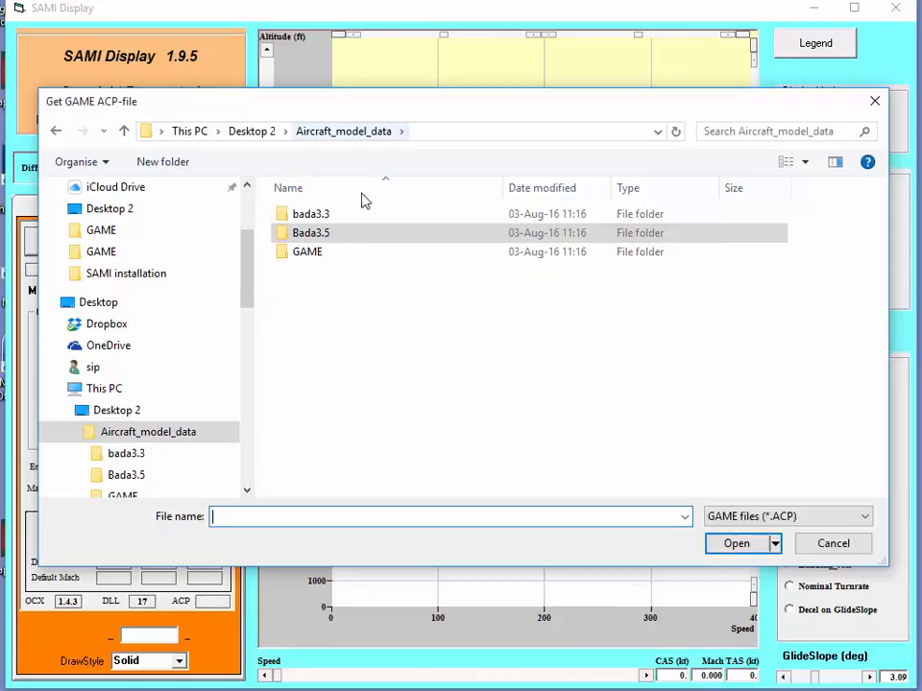
double_click(312, 252)
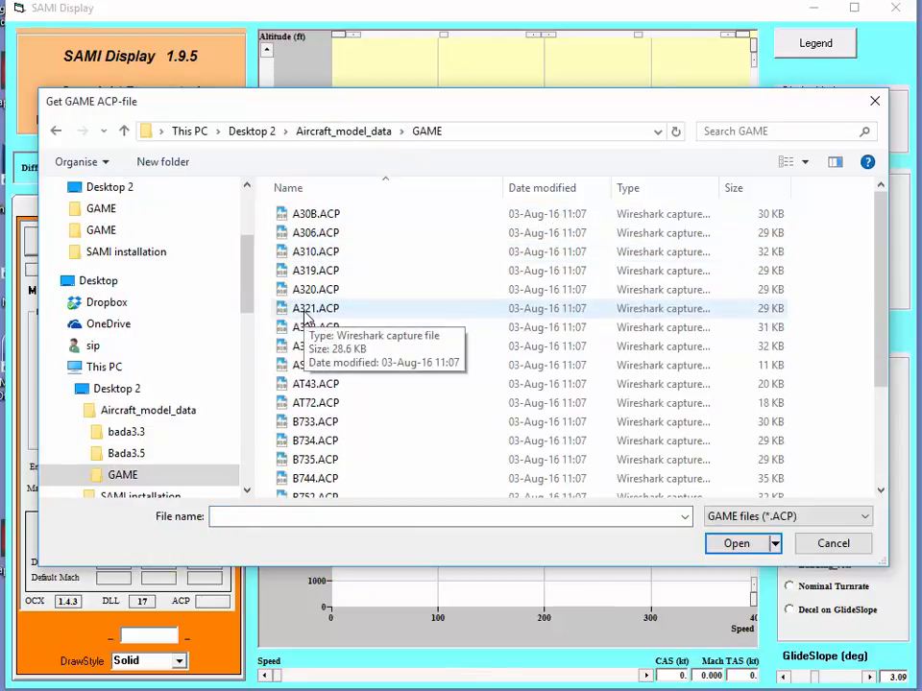
double_click(306, 308)
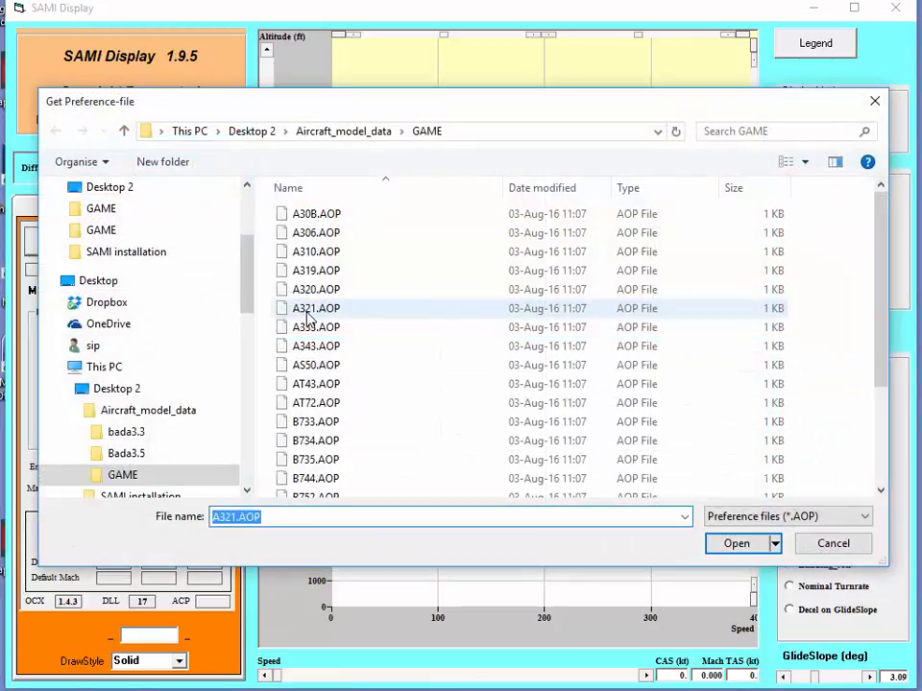
double_click(307, 311)
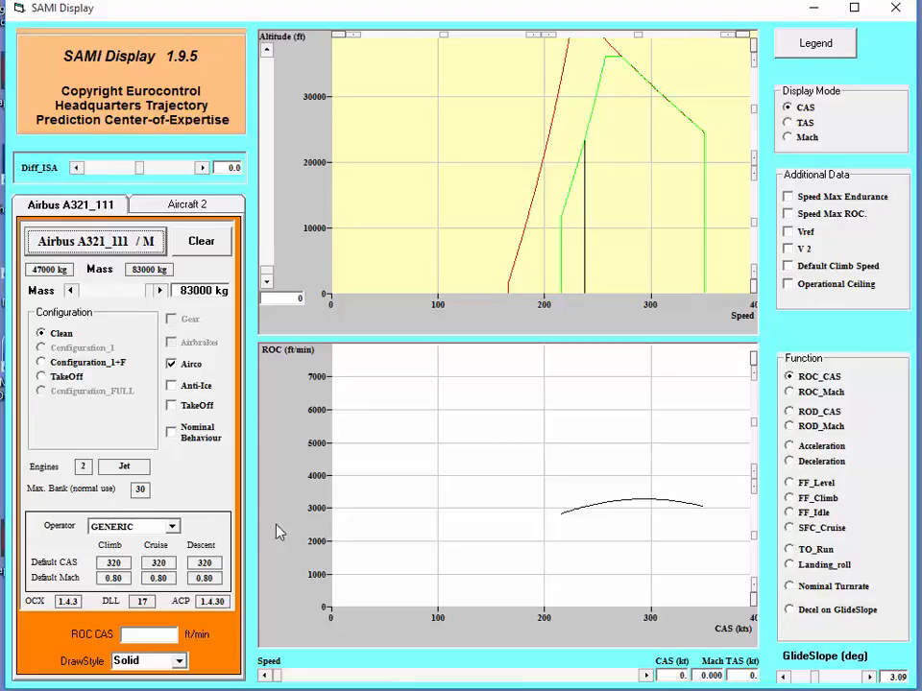
Place the reference lines at a speed of 270 kt CAS and an altitude of 19820 ft
left_click_drag(279, 678, 431, 688)
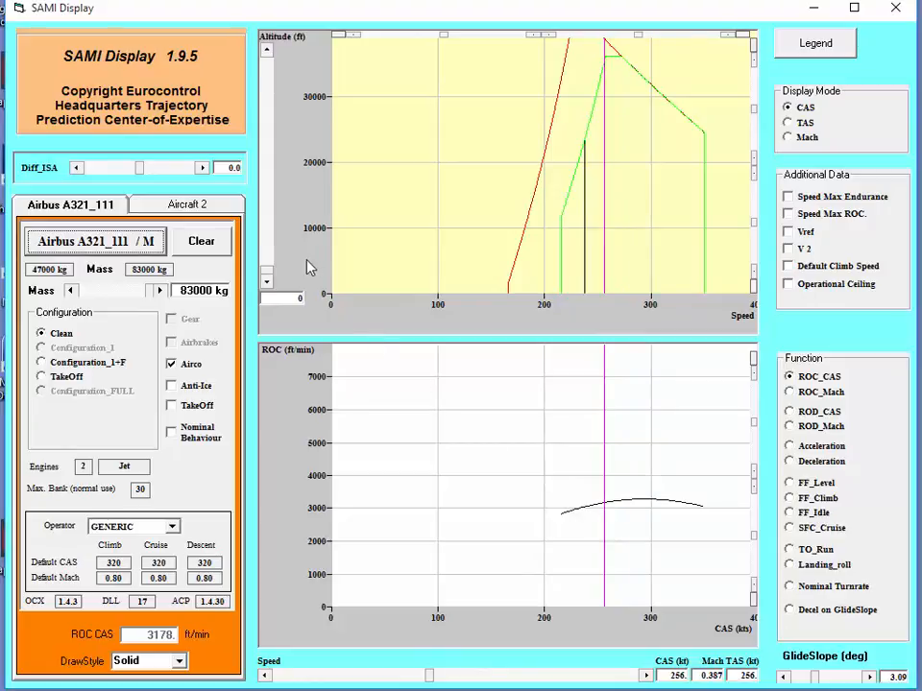
left_click_drag(269, 279, 282, 173)
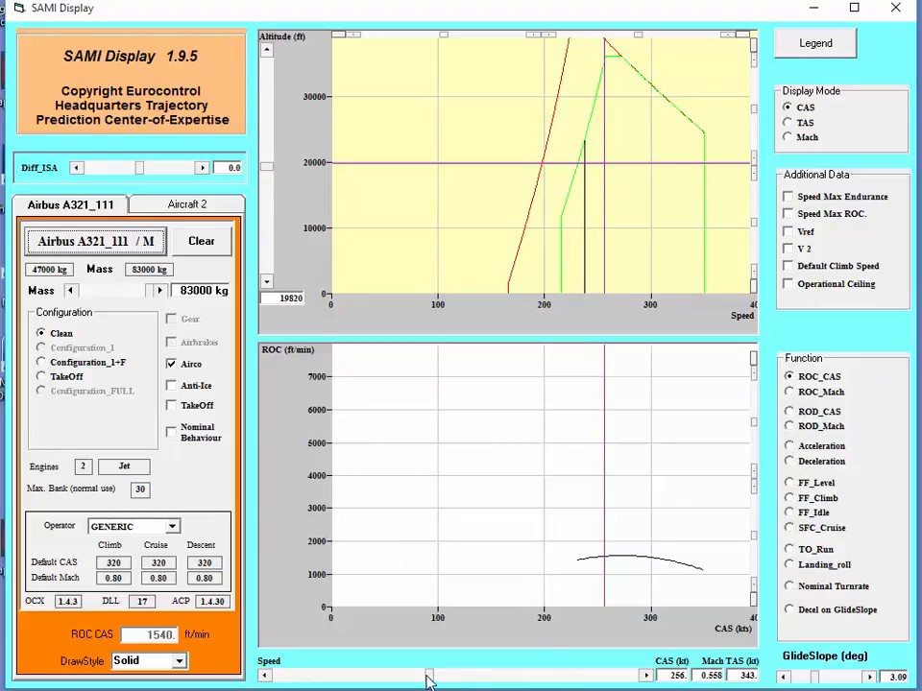
mouse_move(428, 680)
left_mouse_down()
mouse_move(477, 687)
mouse_move(437, 688)
left_mouse_up()
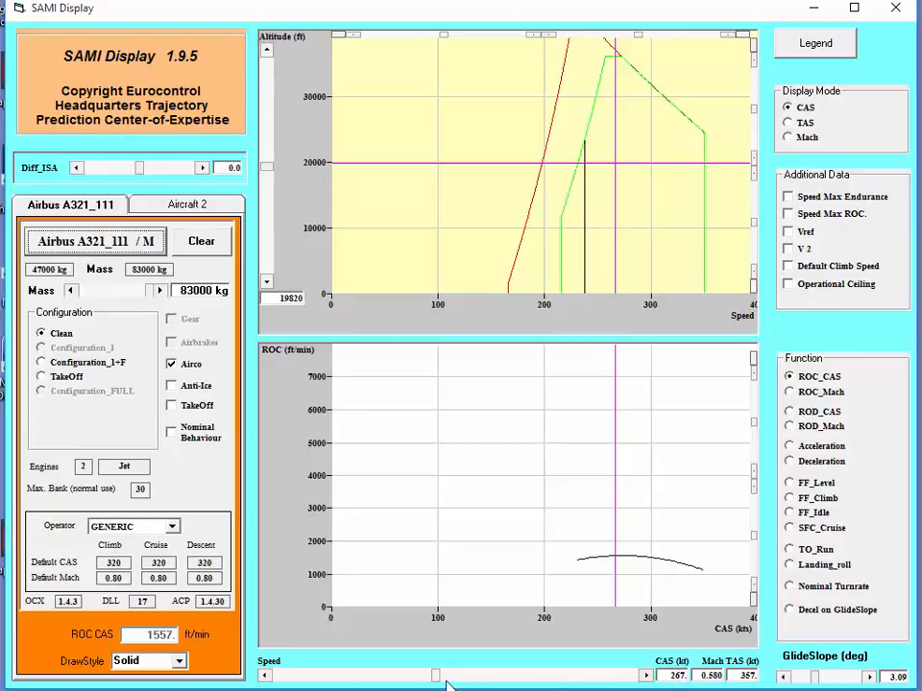
left_click_drag(439, 680, 443, 684)
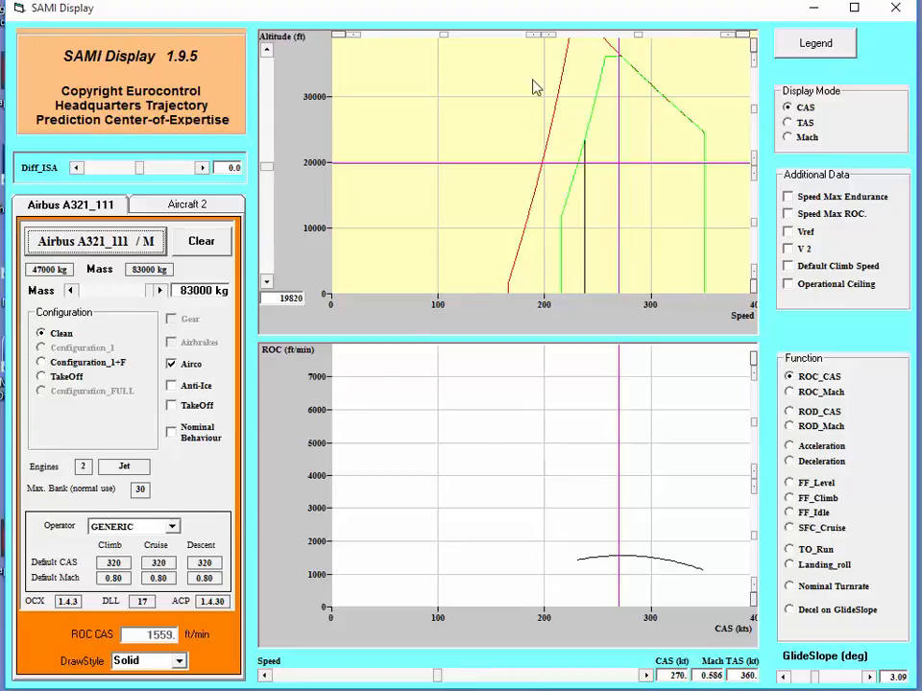
Review the envelope legend and extend the altitude axis range past 40000 ft to fit the full flight envelope
left_click(807, 46)
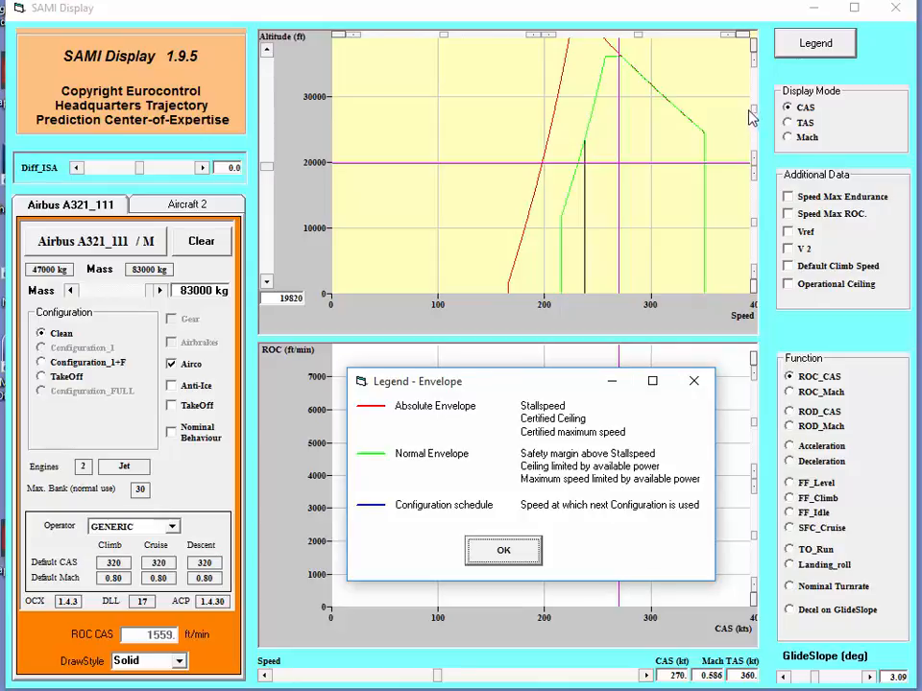
left_click(524, 551)
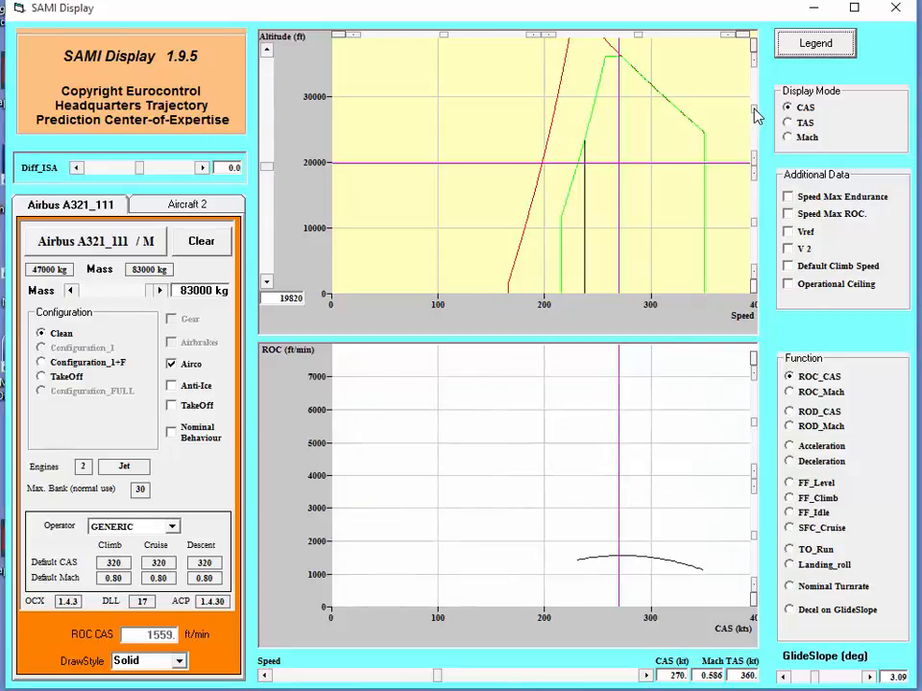
left_click(755, 115)
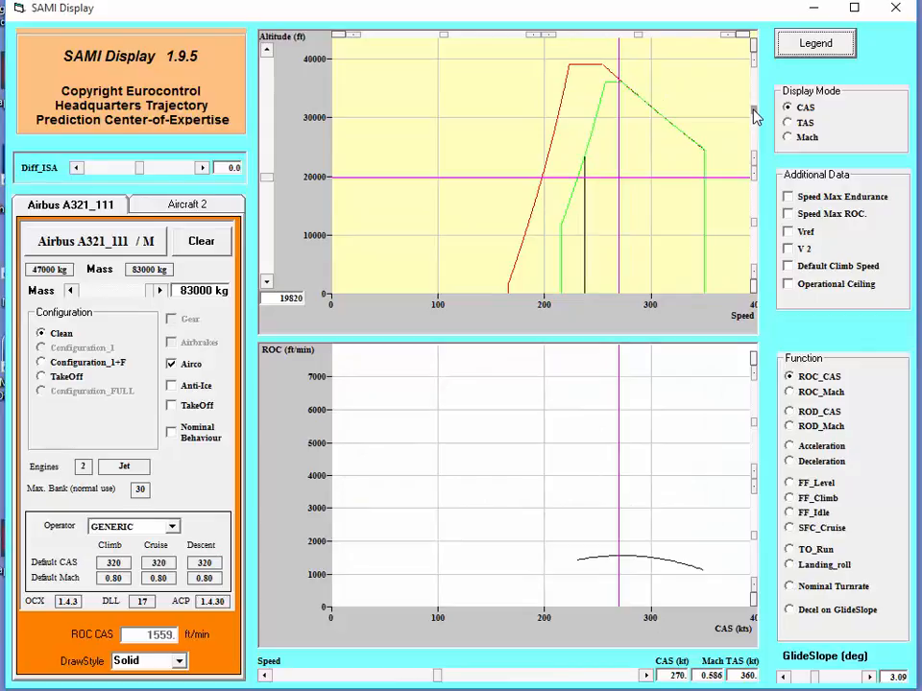
left_click(807, 43)
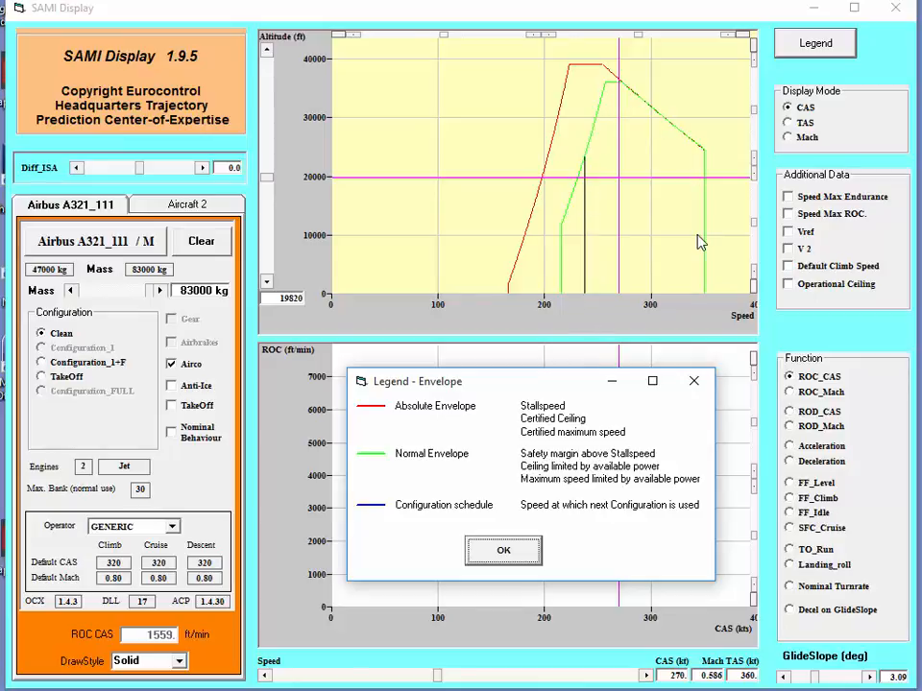
left_click(522, 556)
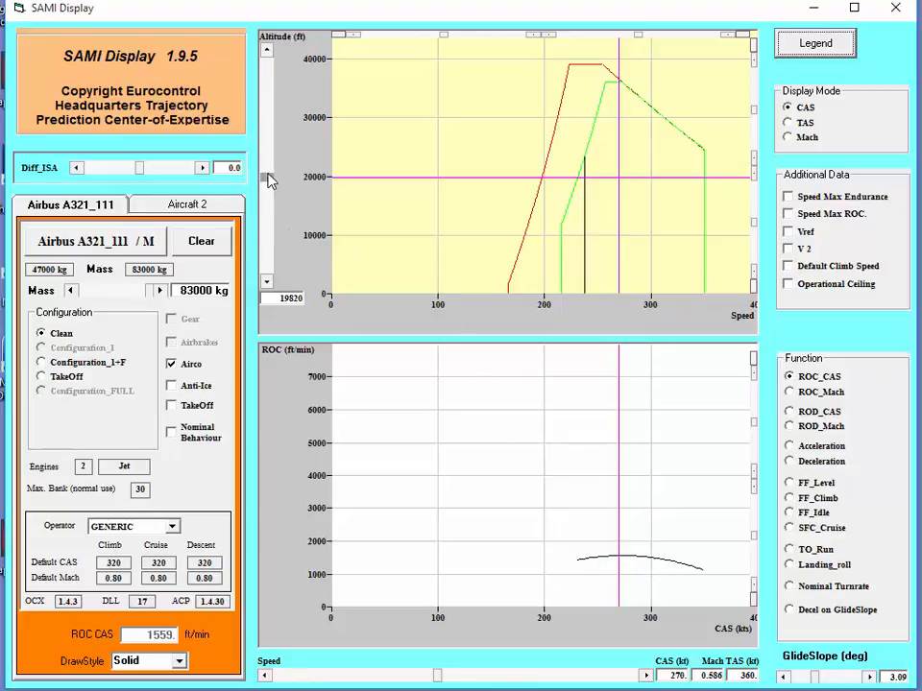
Raise the altitude reference to 26470 ft and plot the ROC_Mach function
left_click_drag(269, 181, 284, 151)
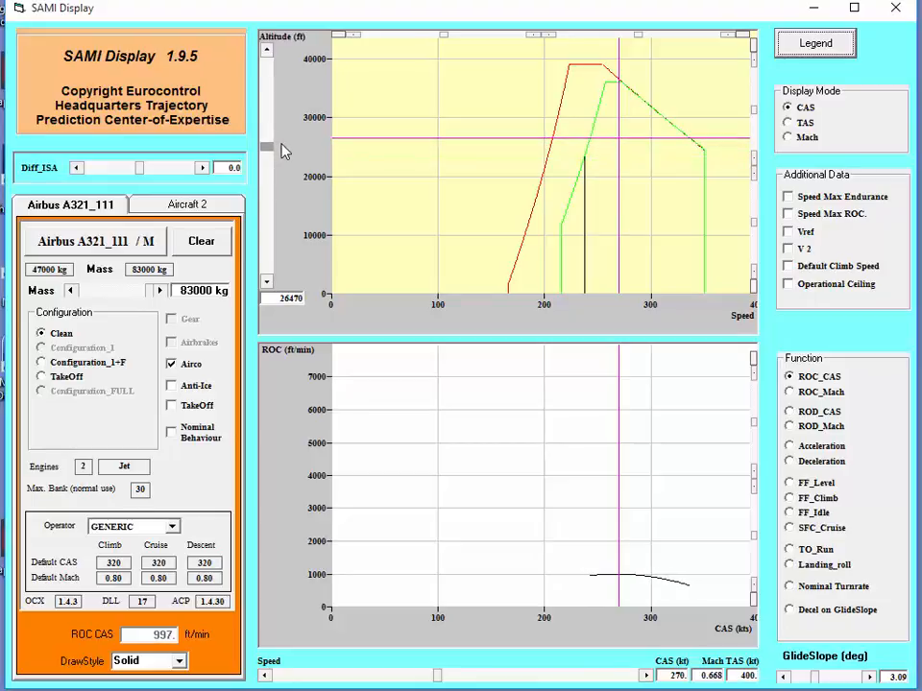
left_click_drag(282, 145, 284, 145)
left_click(789, 393)
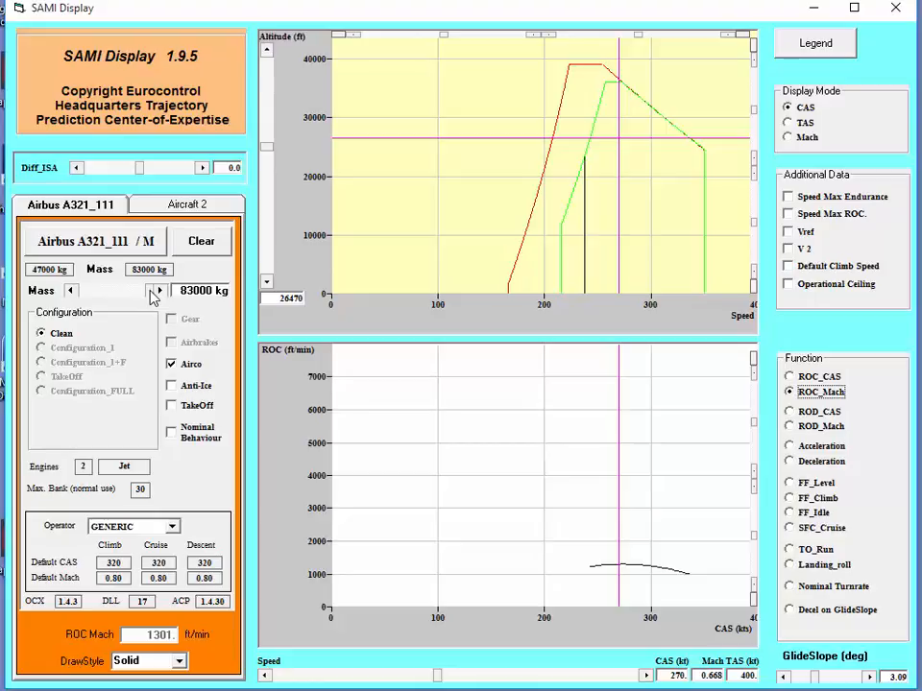
Reduce the Airbus A321_111 mass to 65010 kg
left_click_drag(151, 297, 125, 294)
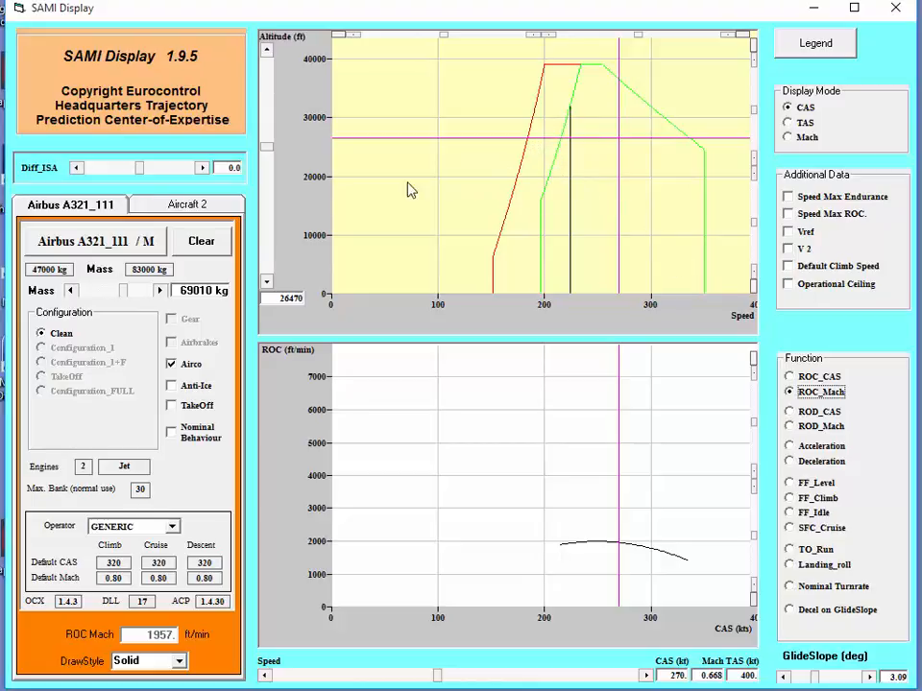
left_click_drag(128, 299, 121, 301)
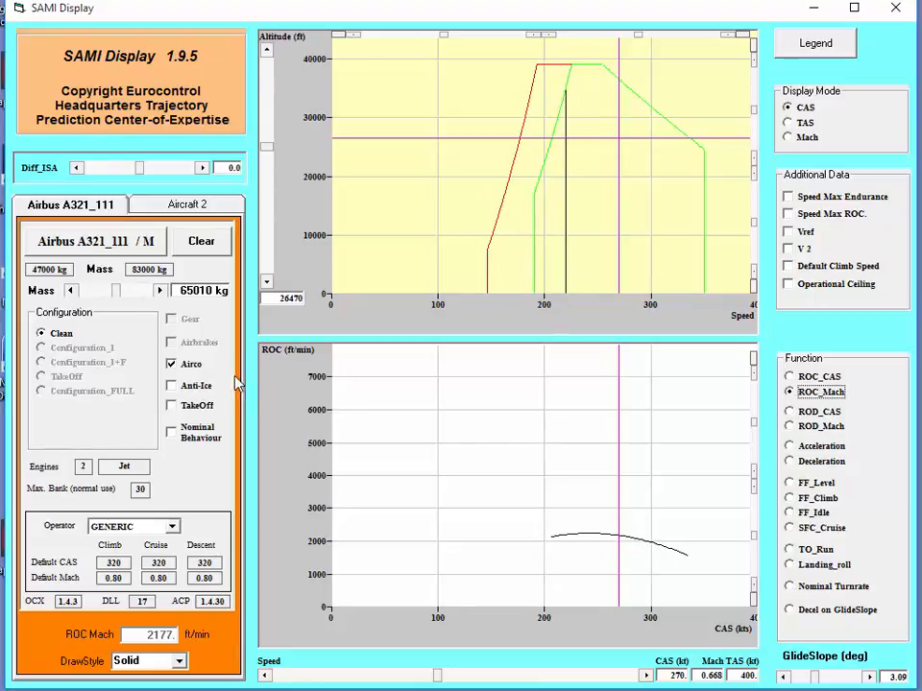
Toggle Airco, Anti-Ice and TakeOff in turn, restoring each one, and return the Airbus A321_111 mass to 83000 kg
left_click(172, 365)
left_click(172, 366)
left_click(172, 388)
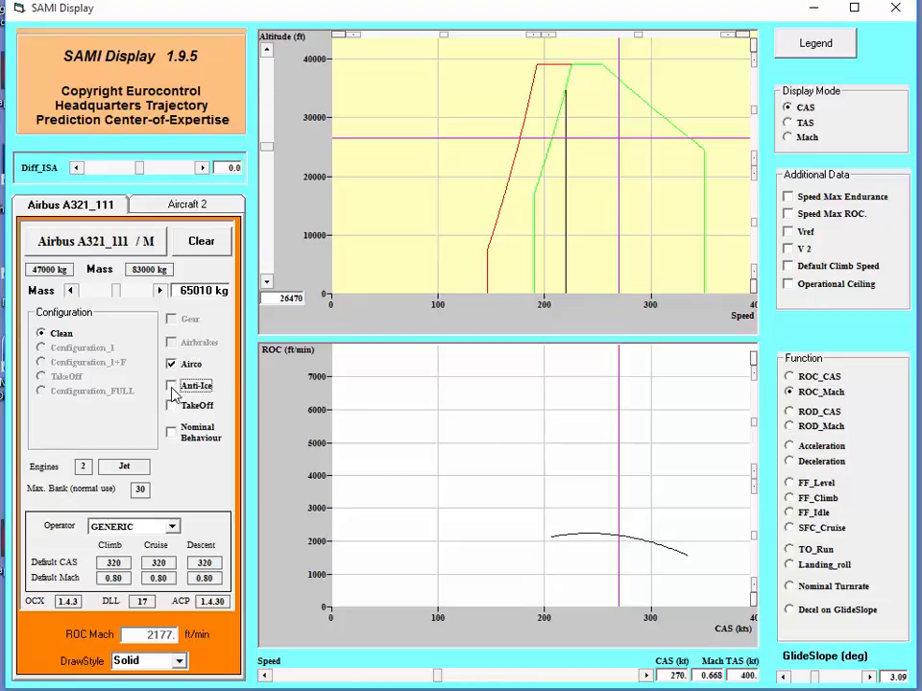
left_click(173, 389)
left_click(172, 406)
left_click(172, 406)
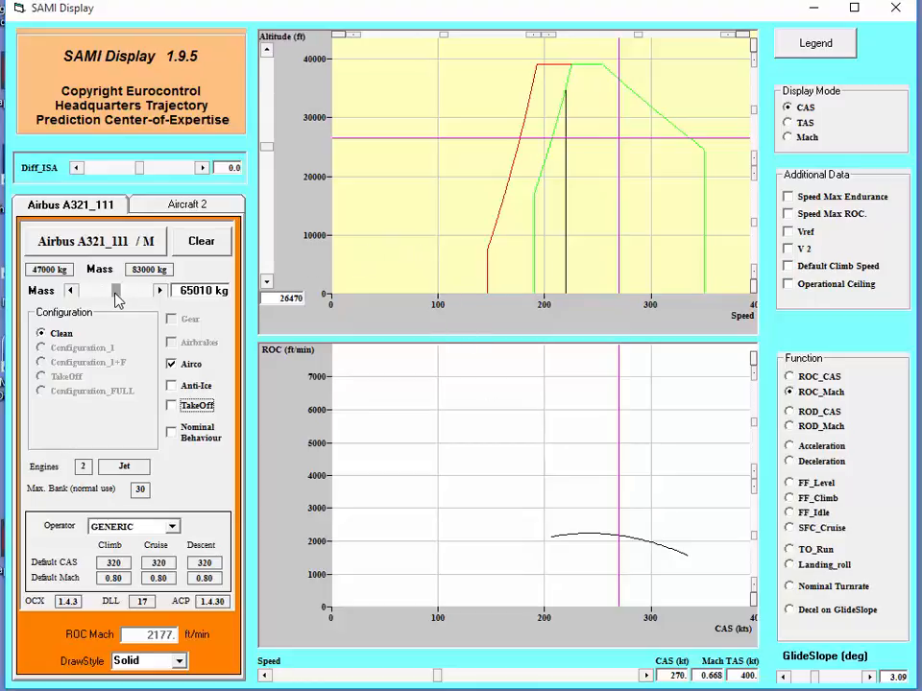
left_click_drag(116, 298, 159, 303)
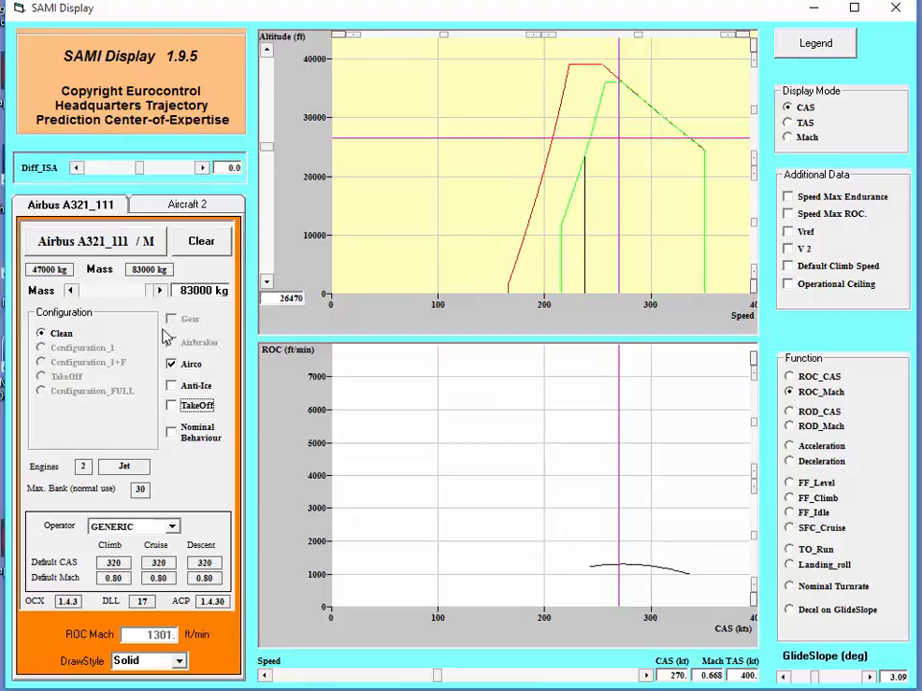
Start selecting the second aircraft and choose the BADA 3.5 model for it
left_click(180, 207)
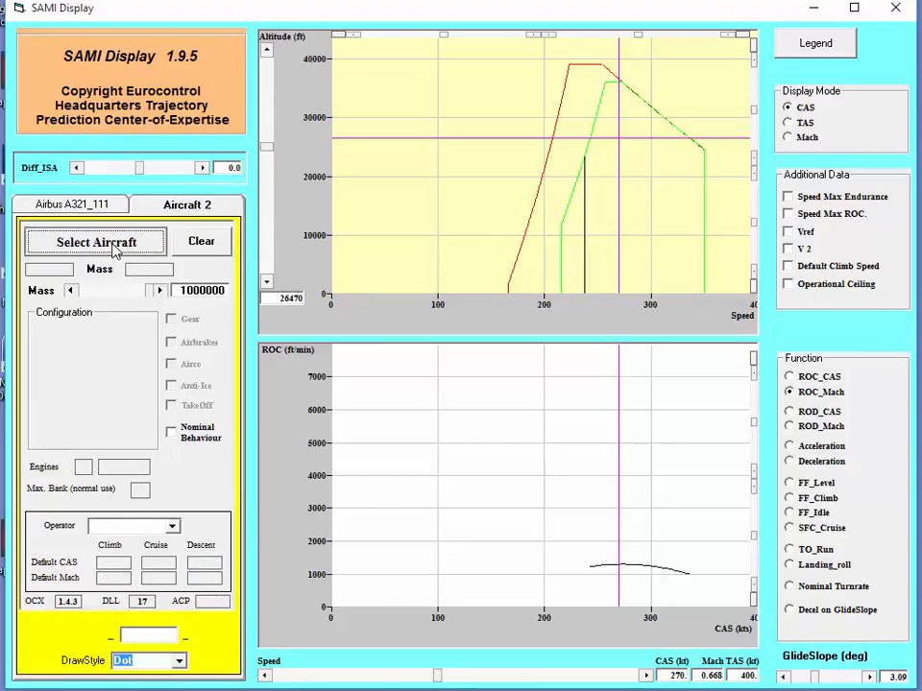
left_click(115, 248)
left_click(596, 451)
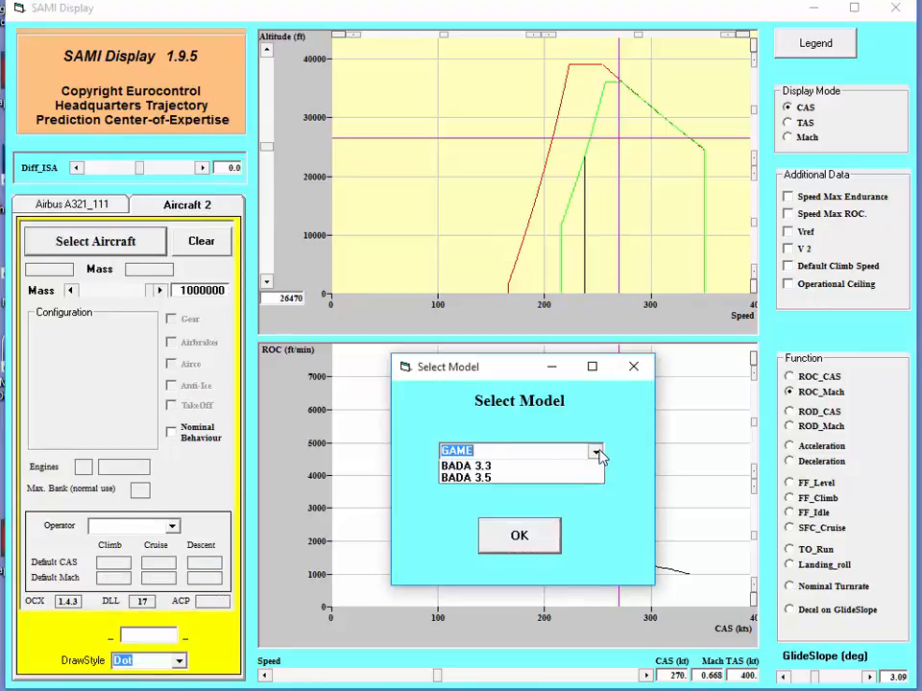
left_click(538, 506)
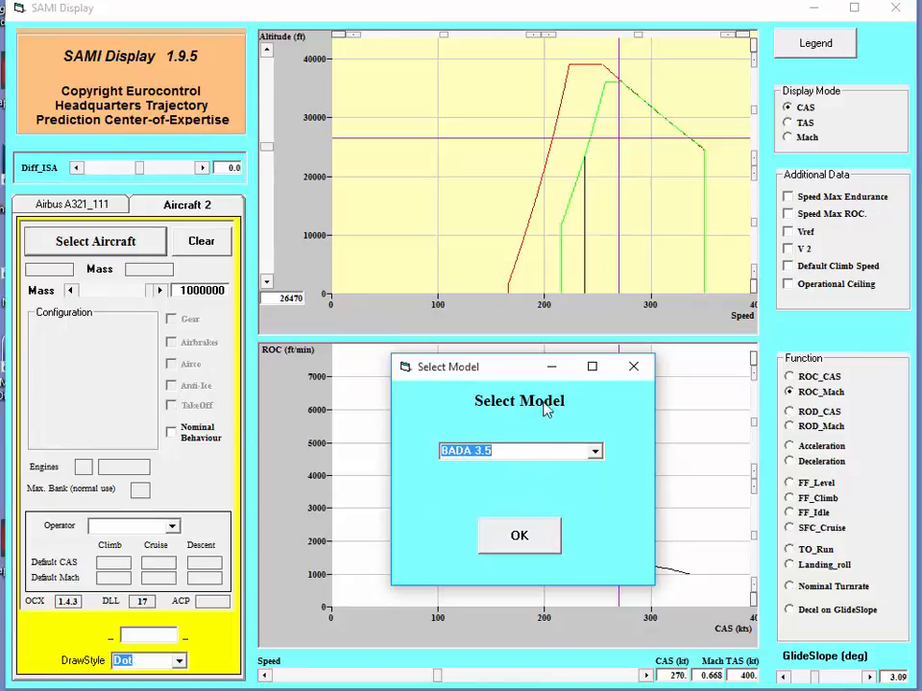
left_click(525, 537)
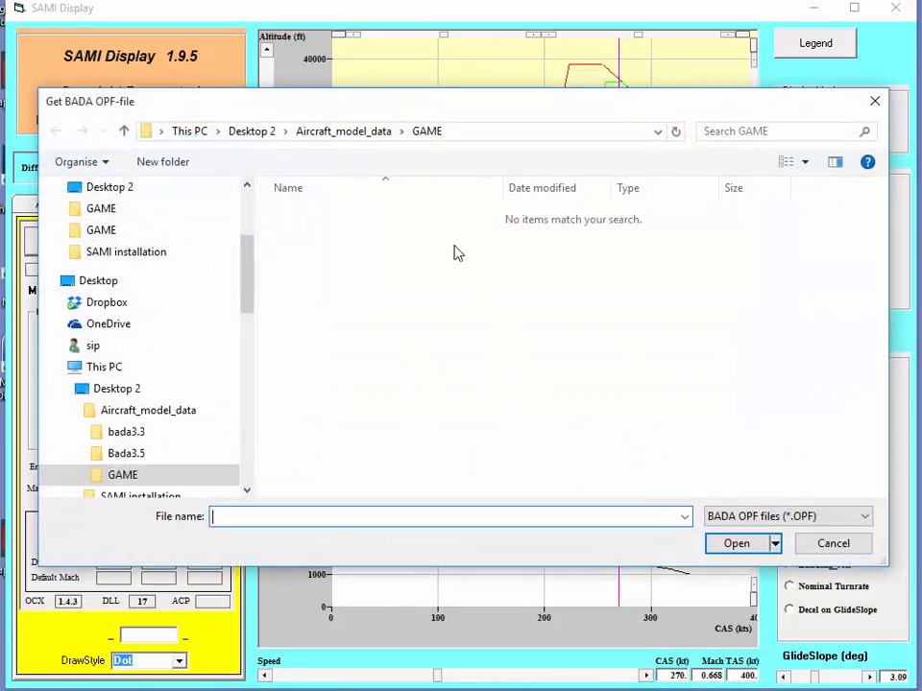
Load the A321__ OPF, APF and AOP files from the Bada3.5 folder for Aircraft 2
left_click(354, 134)
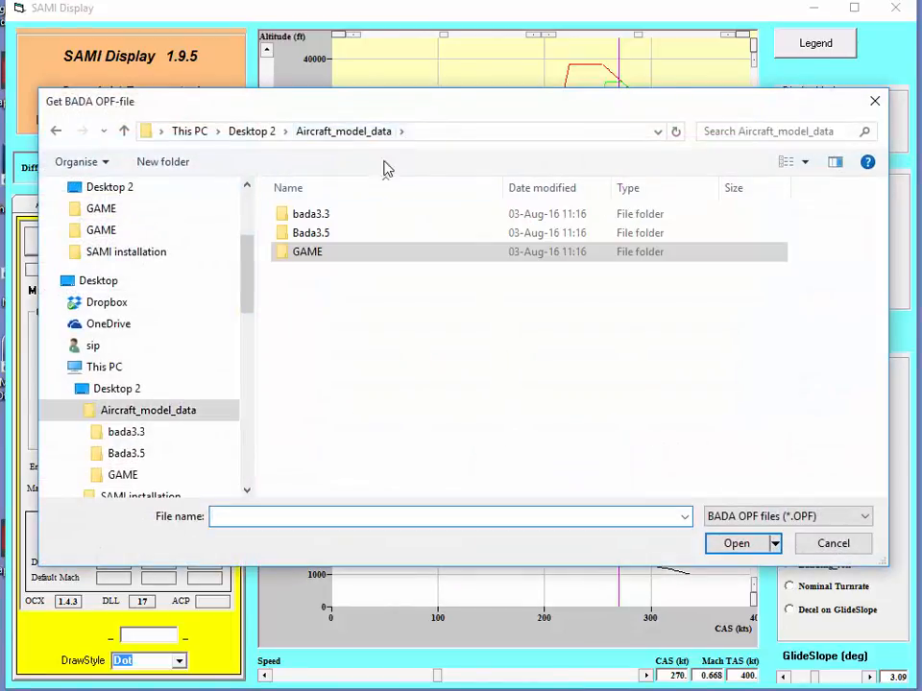
left_click(315, 240)
left_click(746, 546)
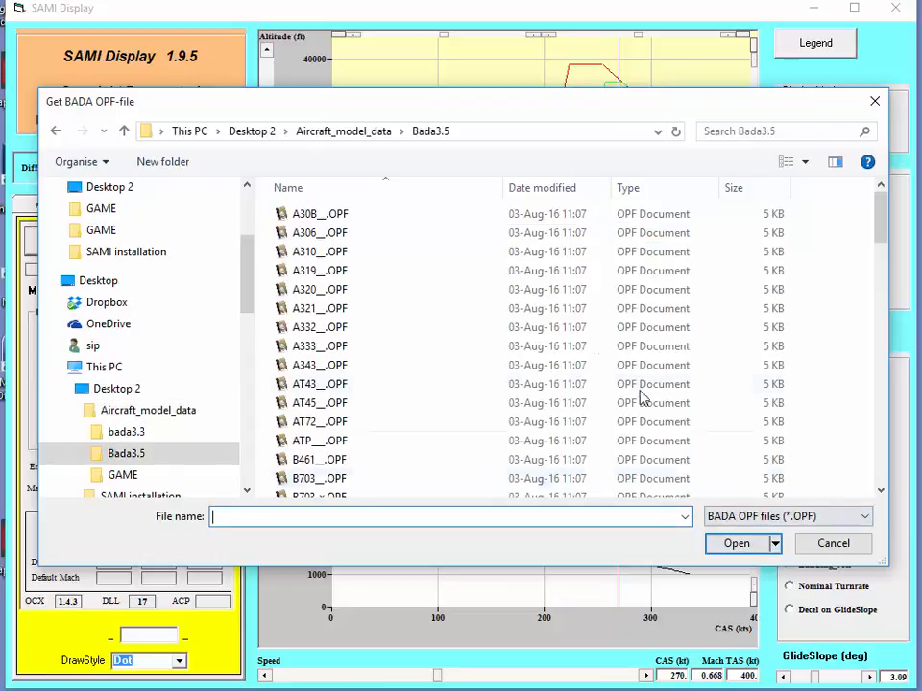
double_click(319, 310)
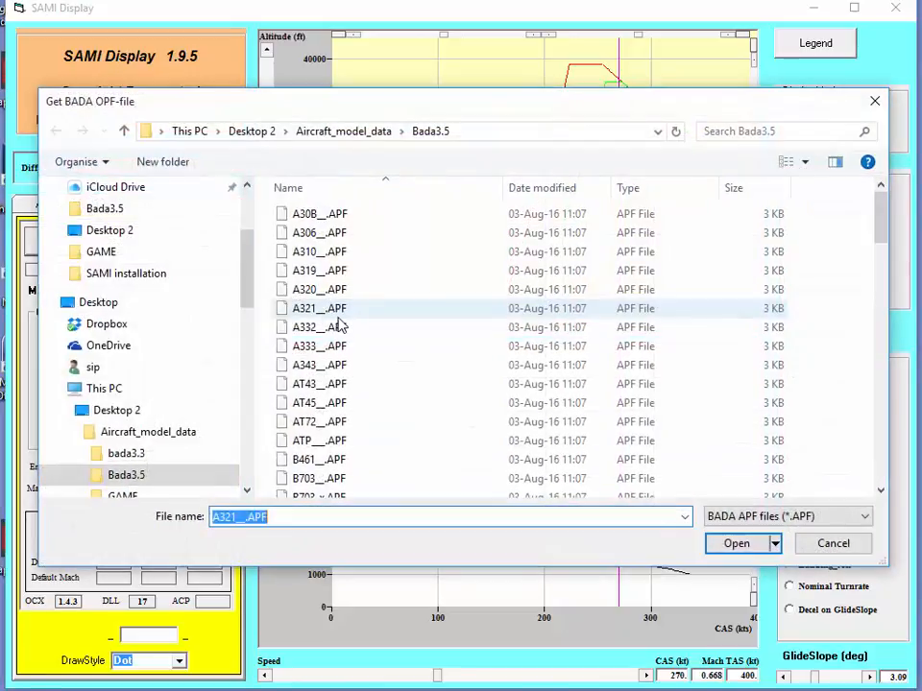
left_click(322, 311)
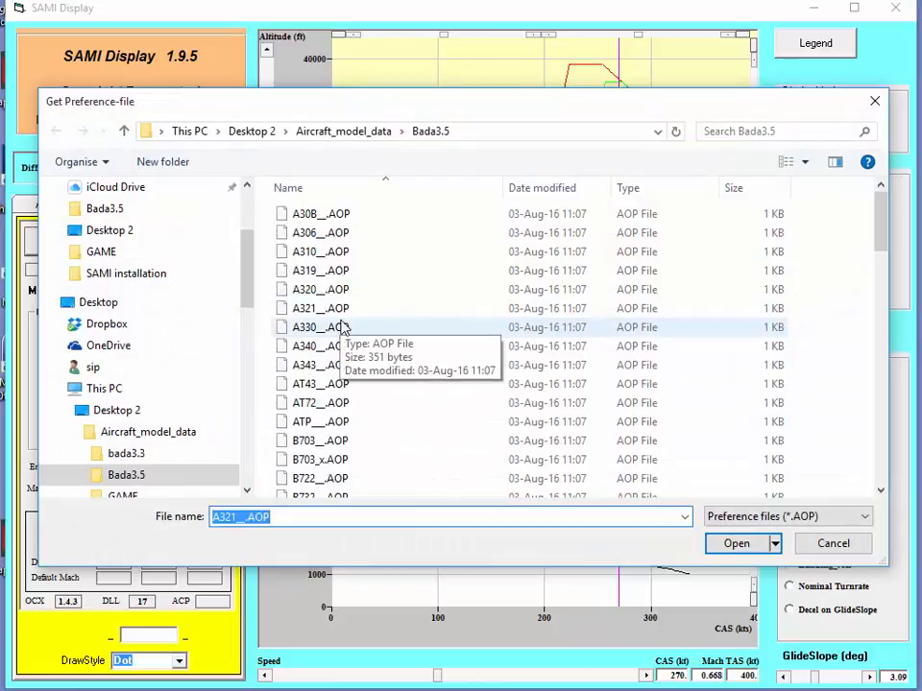
double_click(323, 309)
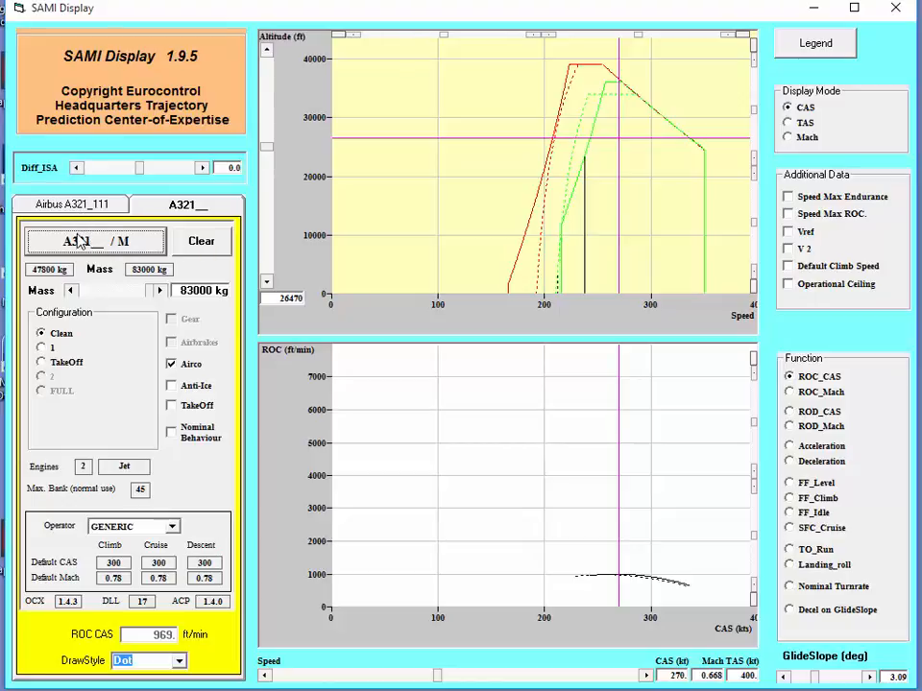
Set the mass of both the Airbus A321_111 and the A321__ aircraft to 56000 kg
left_click(71, 206)
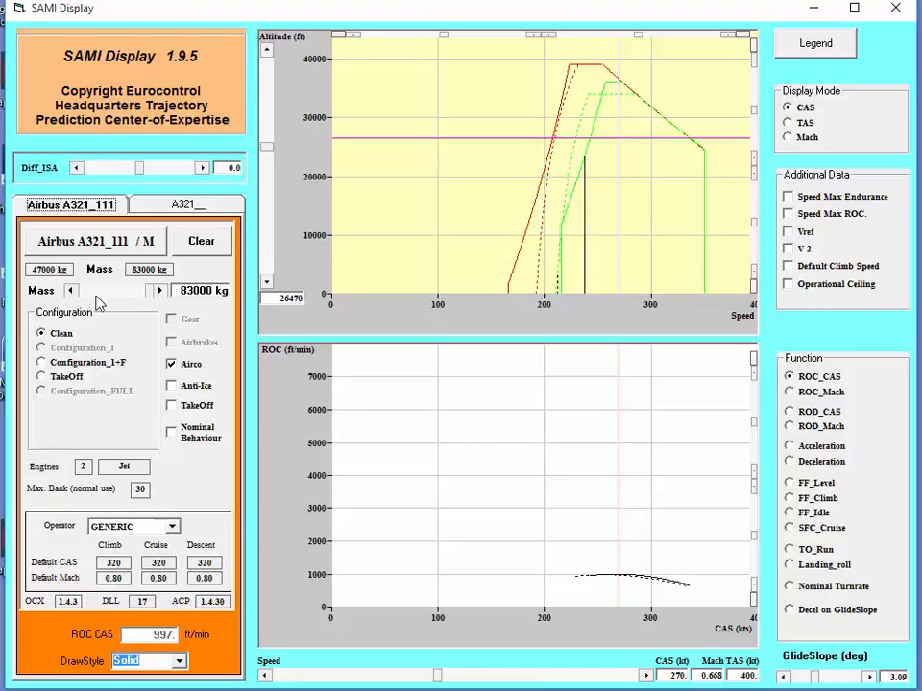
left_click_drag(147, 298, 97, 317)
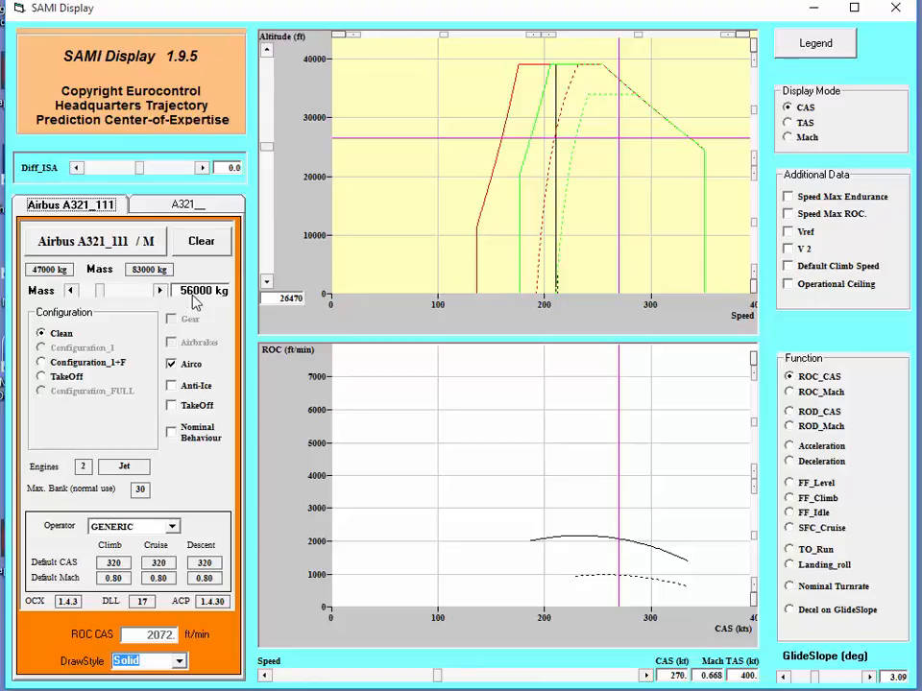
left_click(187, 204)
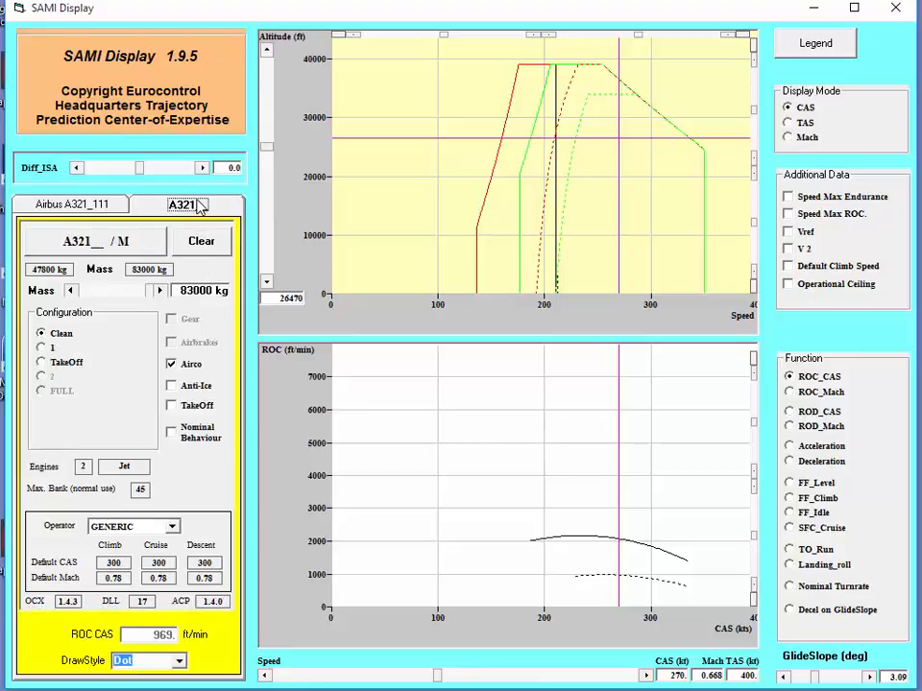
left_click(195, 293)
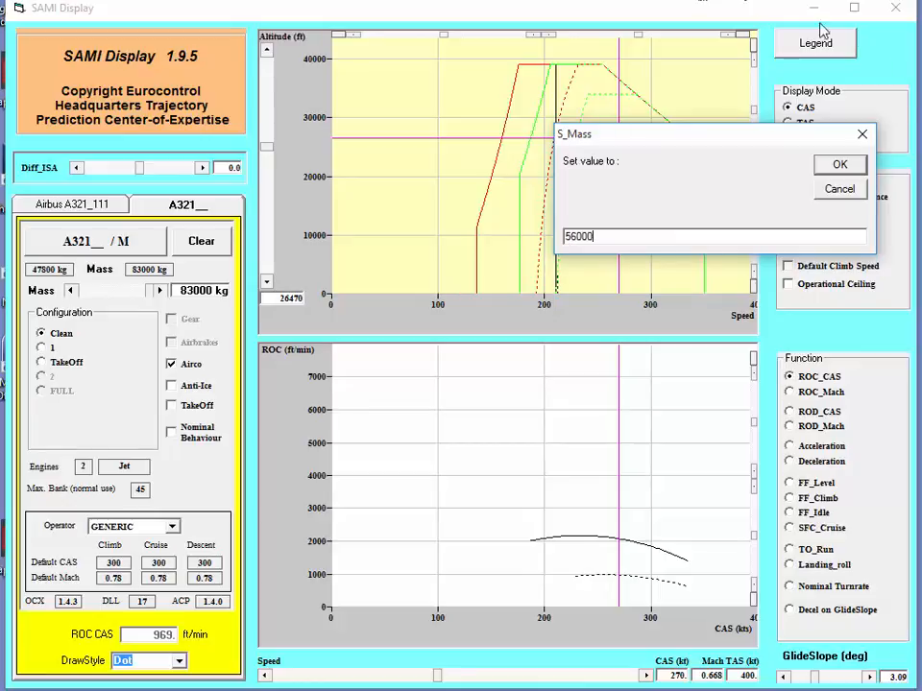
left_click(842, 165)
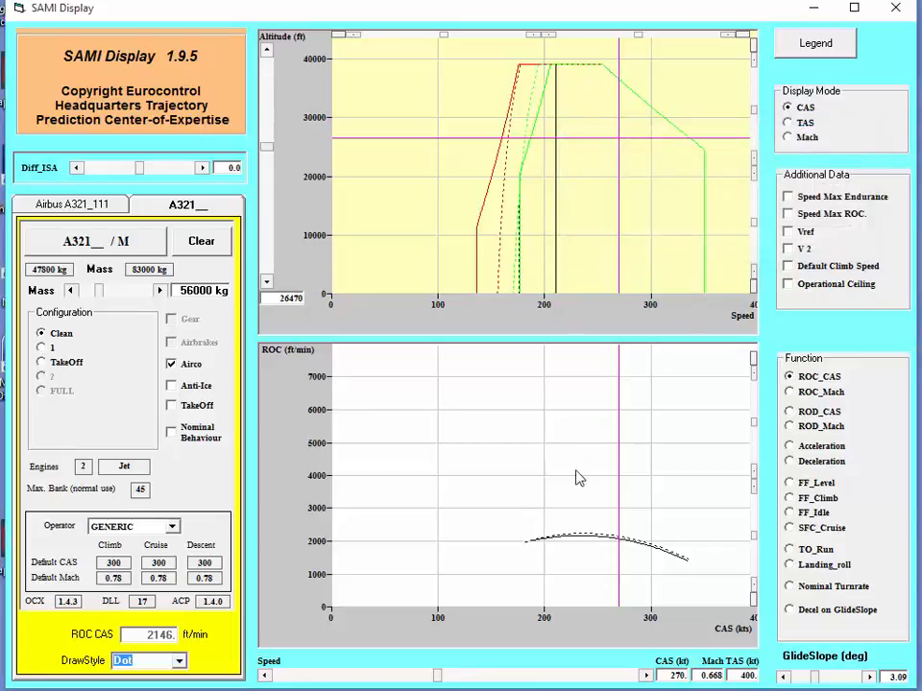